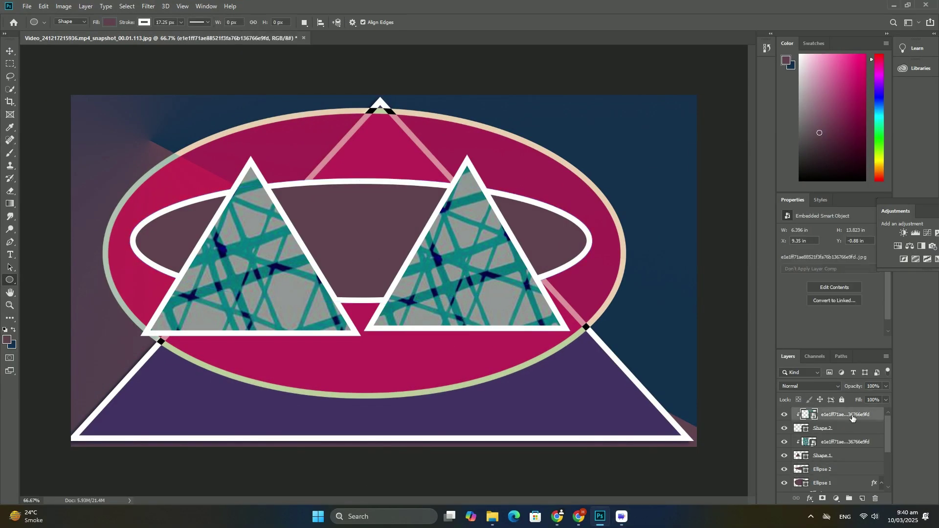
# - Delete the pattern-filled triangles and their image layers
pyautogui.press('Delete')
pyautogui.press('Delete')
pyautogui.press('Delete')
pyautogui.press('Delete')
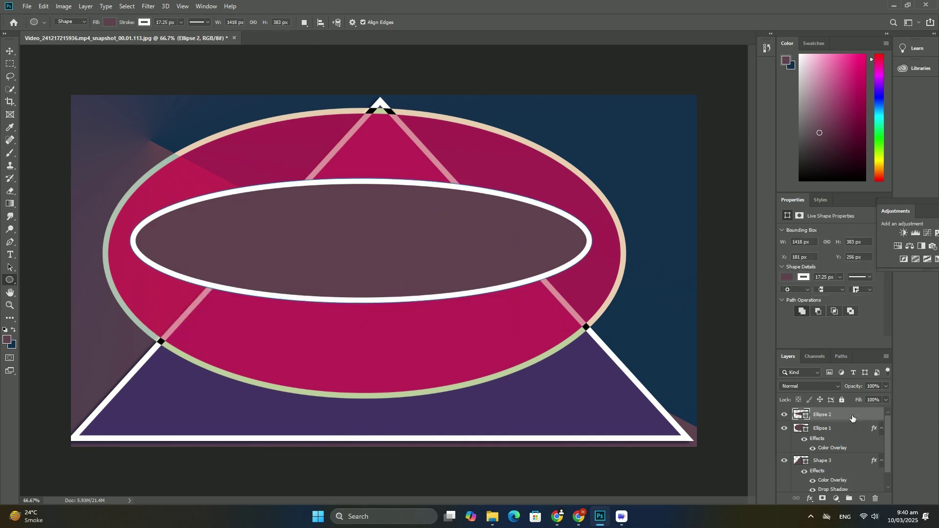
pyautogui.press('Delete')
pyautogui.press('Delete')
pyautogui.press('Delete')
# - Set the foreground to olive green and drag a bottom-left to top-right gradient across the canvas
pyautogui.click(8, 345)
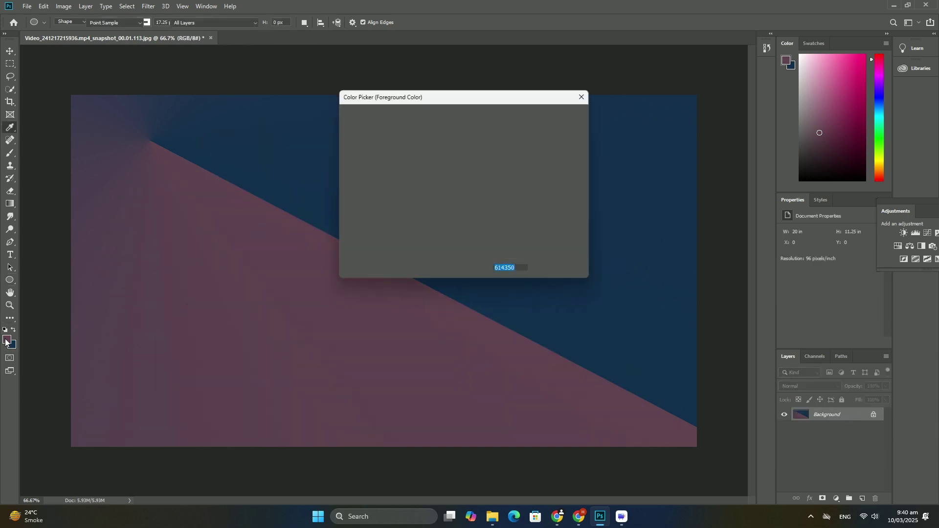
pyautogui.click(362, 139)
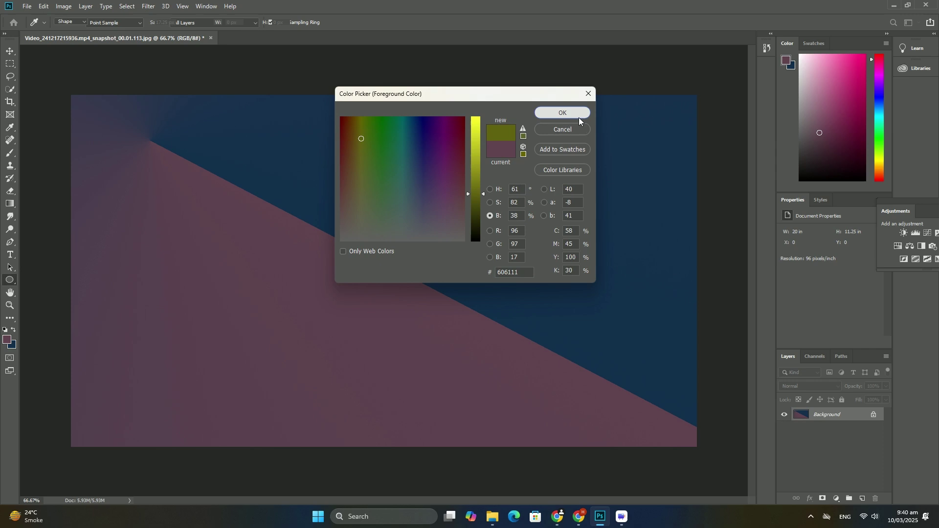
pyautogui.click(562, 112)
pyautogui.click(11, 204)
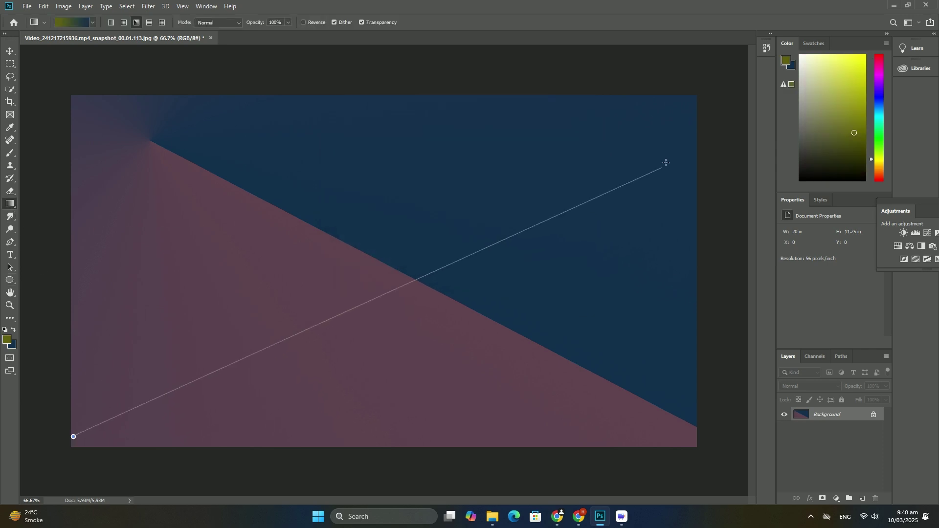
pyautogui.moveTo(73, 437); pyautogui.dragTo(696, 101)
pyautogui.rightClick(11, 280)
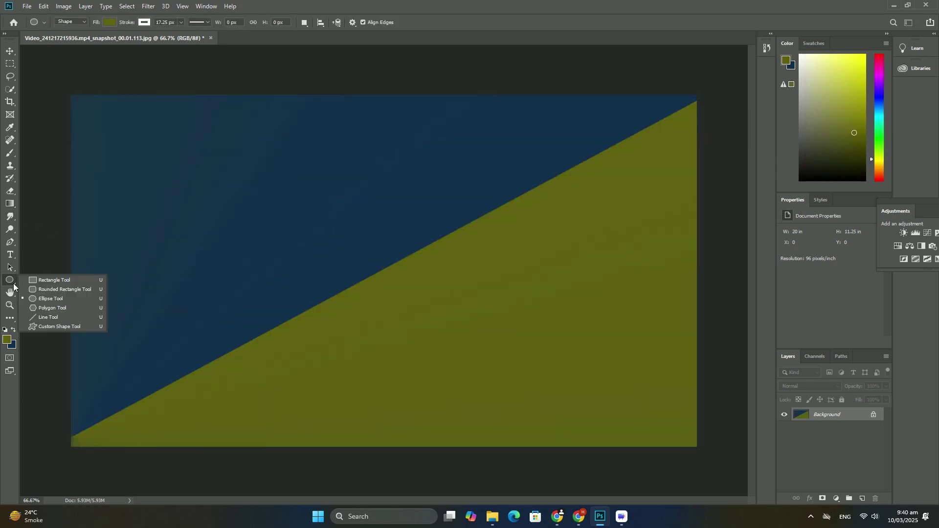
# - Set the text colour to teal #475e61 and start a BVCYH text layer mid-canvas
pyautogui.click(11, 255)
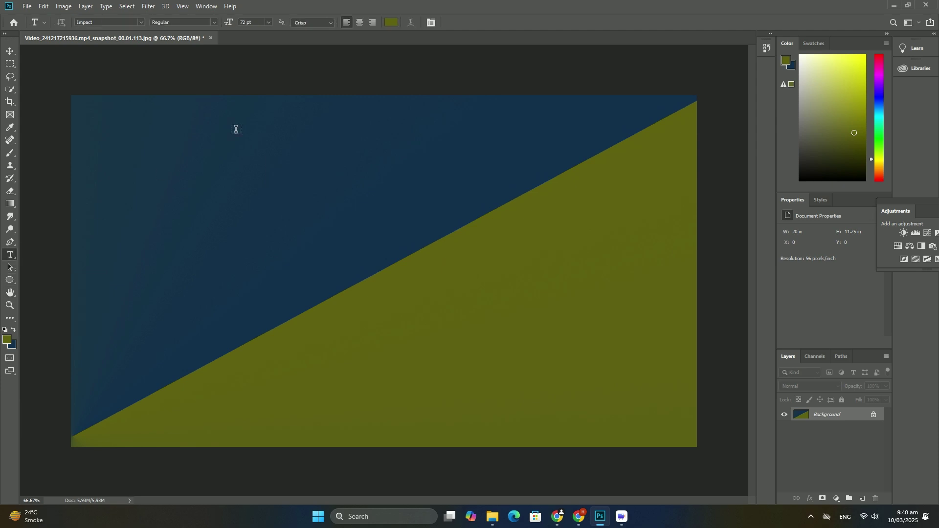
pyautogui.click(391, 22)
pyautogui.click(406, 205)
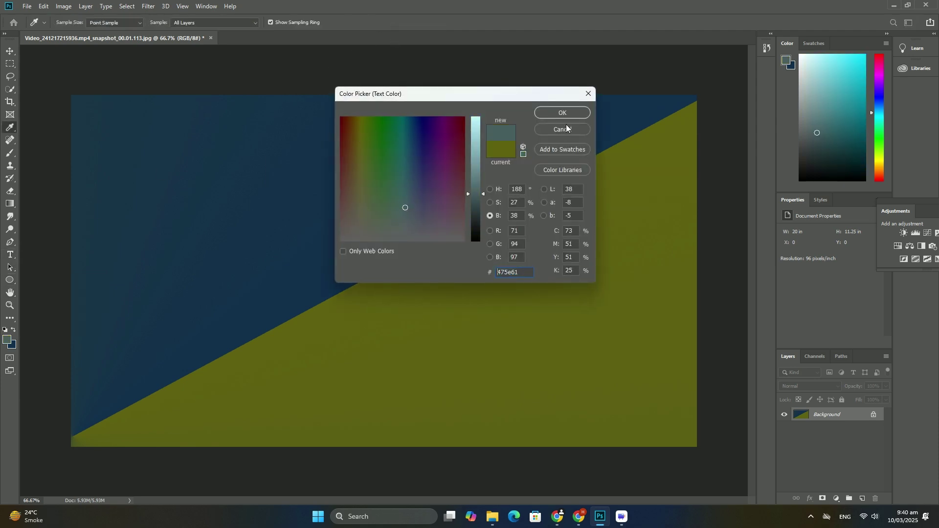
pyautogui.click(558, 114)
pyautogui.click(376, 263)
pyautogui.write('BVCYH')
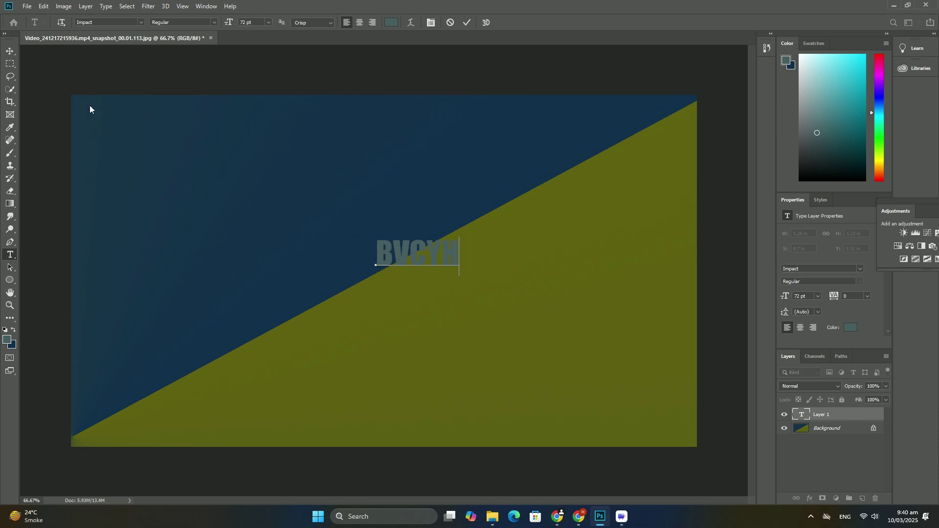
# - Enlarge the BVCYH text and move it to the canvas centre
pyautogui.click(10, 50)
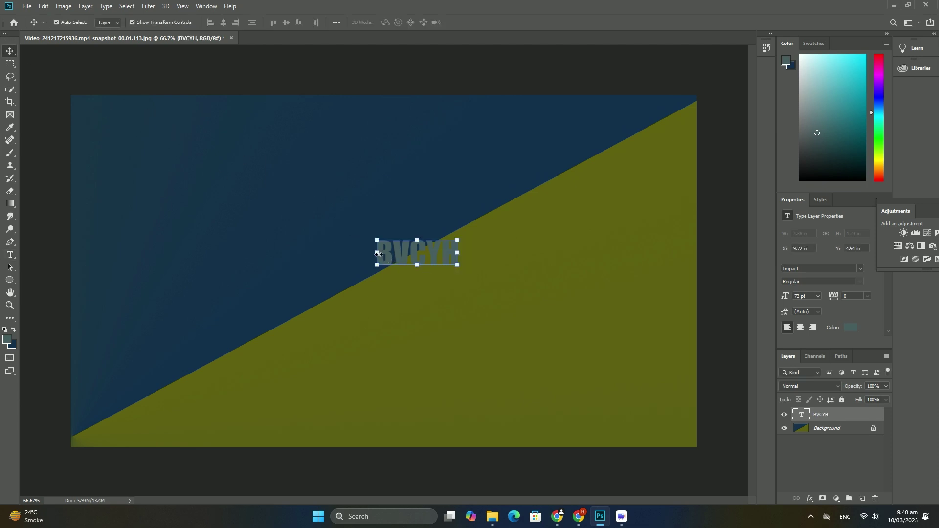
pyautogui.moveTo(376, 253); pyautogui.dragTo(52, 254)
pyautogui.press('Return')
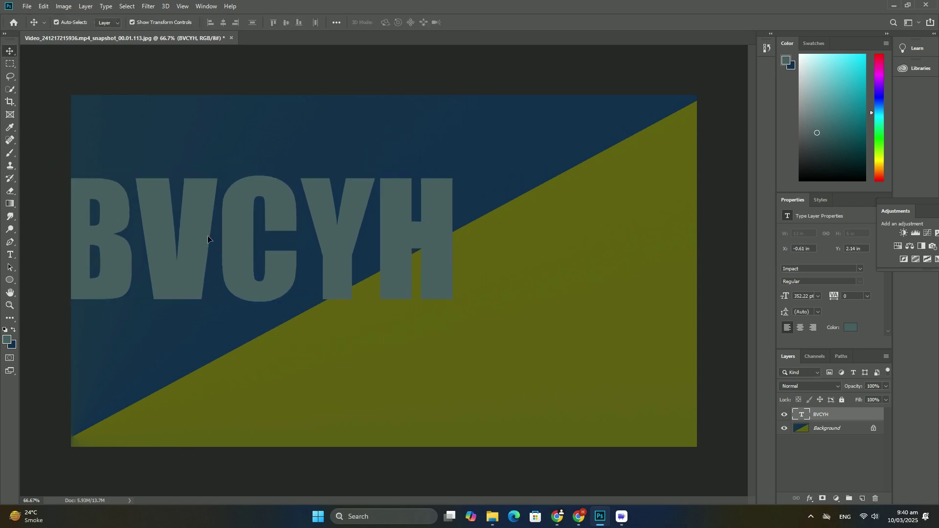
pyautogui.moveTo(213, 266)
pyautogui.mouseDown()
pyautogui.moveTo(367, 268)
pyautogui.moveTo(334, 271)
pyautogui.mouseUp()
# - Embed the swirl pattern image, rotated to landscape and scaled to cover the letters
pyautogui.click(25, 7)
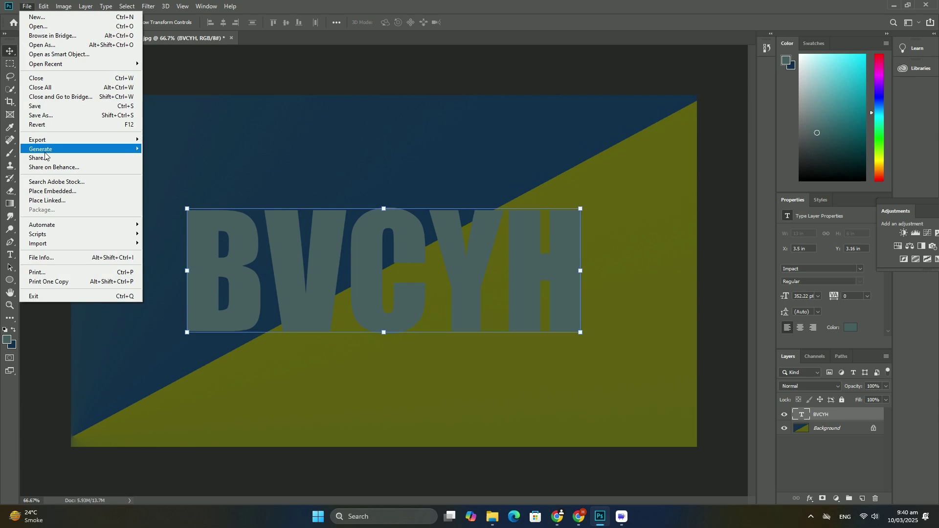
pyautogui.click(81, 193)
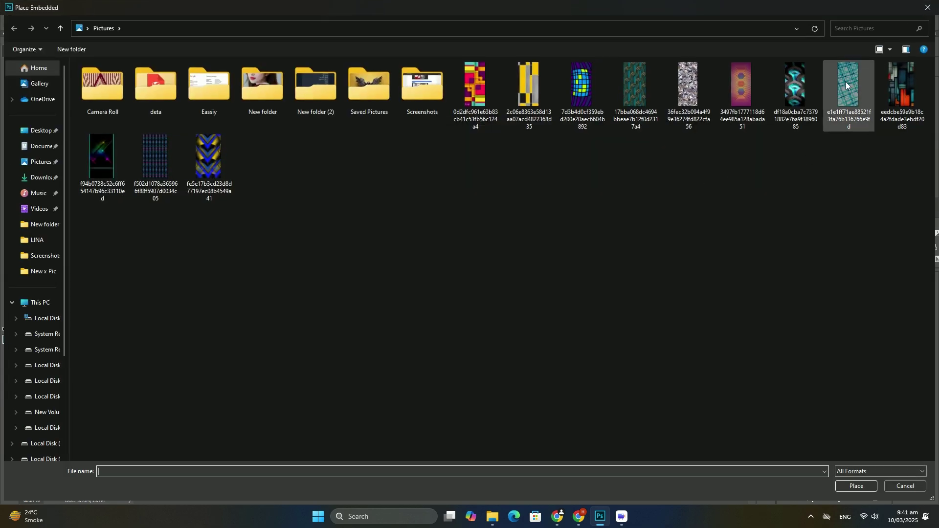
pyautogui.doubleClick(689, 88)
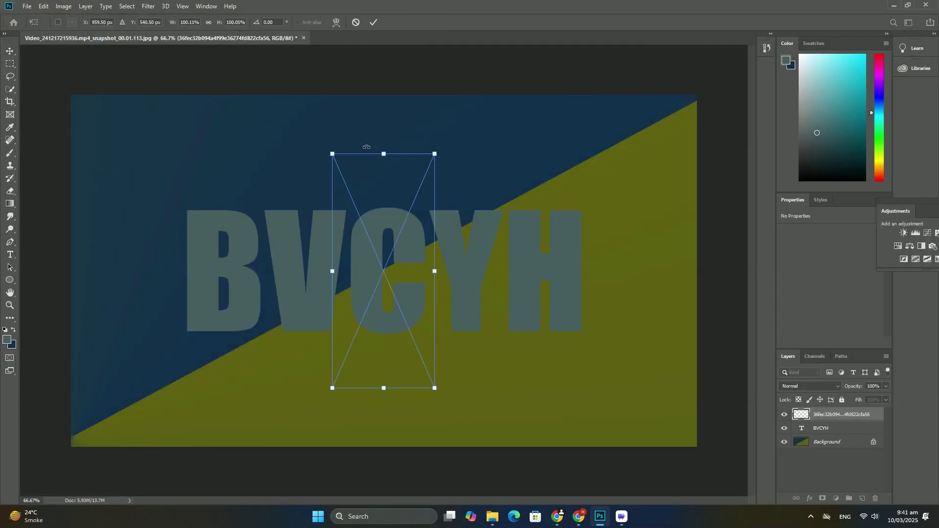
pyautogui.moveTo(517, 191)
pyautogui.mouseDown()
pyautogui.moveTo(507, 235)
pyautogui.moveTo(472, 247)
pyautogui.moveTo(660, 183)
pyautogui.mouseUp()
pyautogui.moveTo(513, 272); pyautogui.dragTo(426, 264)
pyautogui.press('Return')
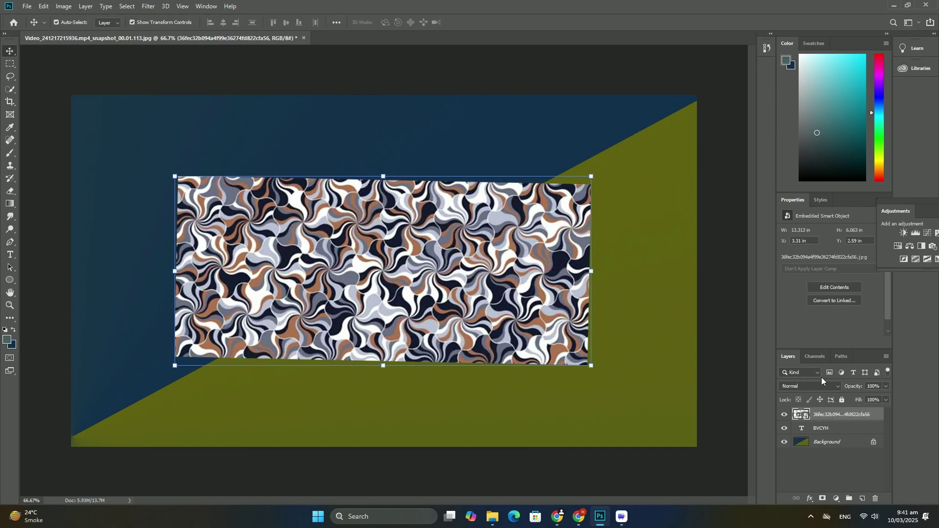
# - Clip the swirl pattern layer to BVCYH and make the Background layer active
pyautogui.rightClick(828, 415)
pyautogui.click(851, 211)
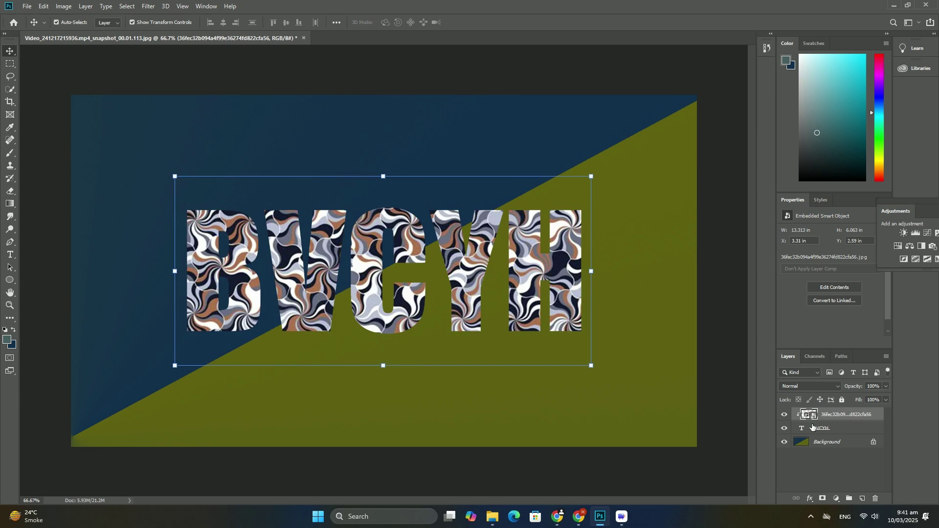
pyautogui.click(814, 449)
# - Draw a large outer rectangle with a gold-and-red beveled preset style
pyautogui.click(9, 280)
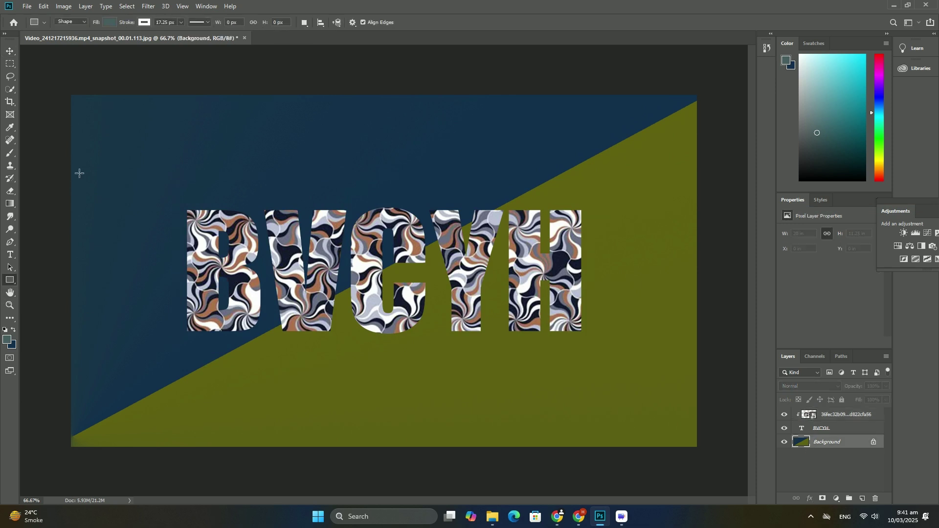
pyautogui.moveTo(109, 159); pyautogui.dragTo(674, 407)
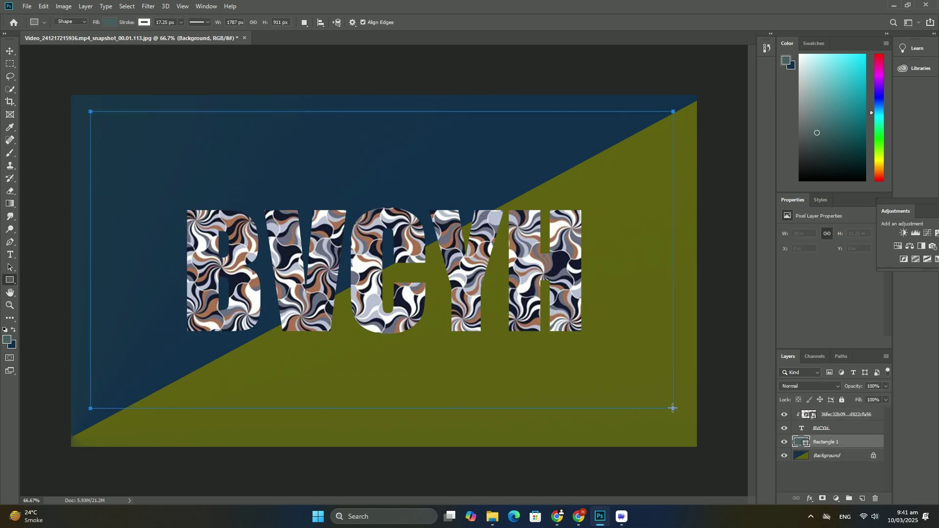
pyautogui.click(821, 201)
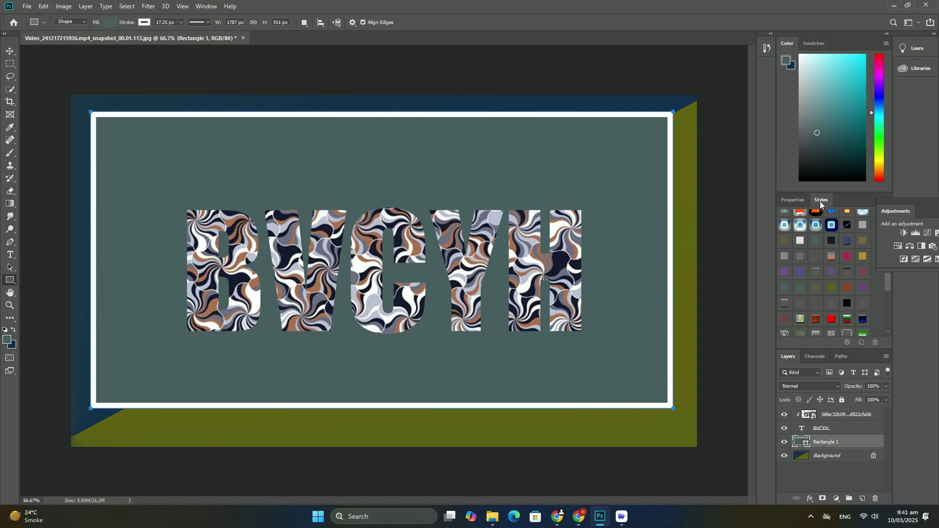
pyautogui.click(845, 212)
# - Add a maroon-styled middle rectangle and a gradient-beveled inner rectangle around the letters
pyautogui.moveTo(126, 135); pyautogui.dragTo(637, 384)
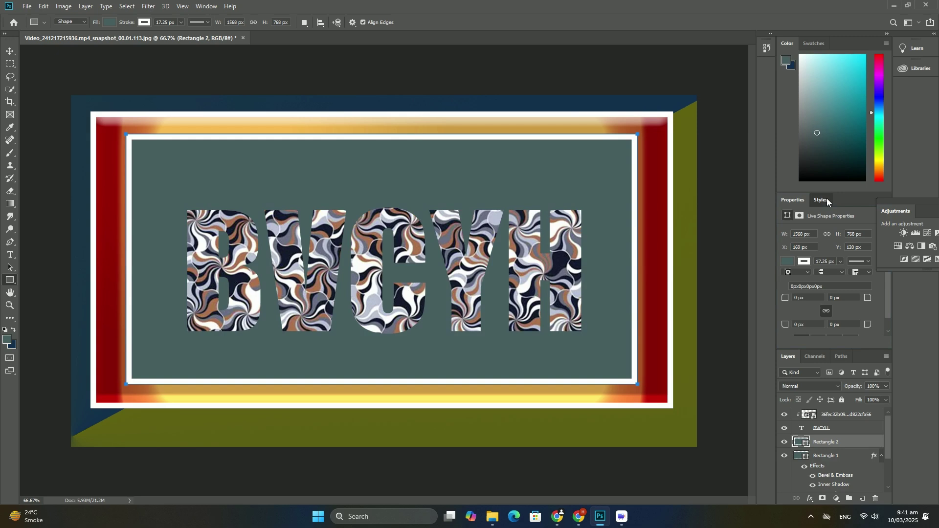
pyautogui.click(821, 200)
pyautogui.click(832, 225)
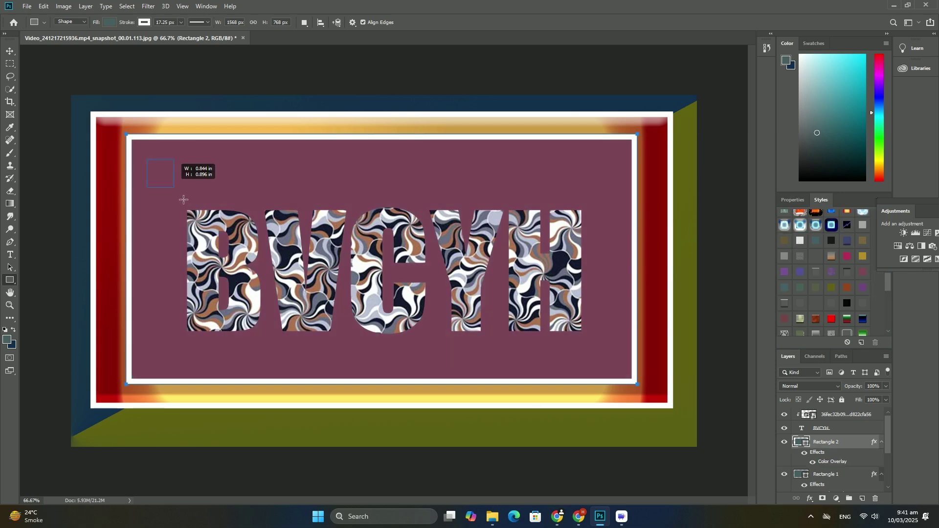
pyautogui.moveTo(147, 160)
pyautogui.mouseDown()
pyautogui.moveTo(621, 355)
pyautogui.moveTo(613, 356)
pyautogui.mouseUp()
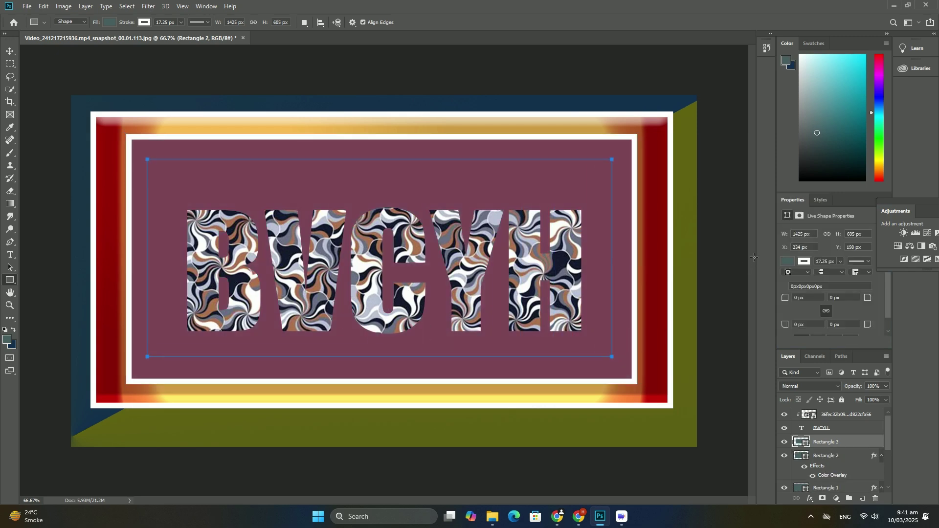
pyautogui.click(800, 226)
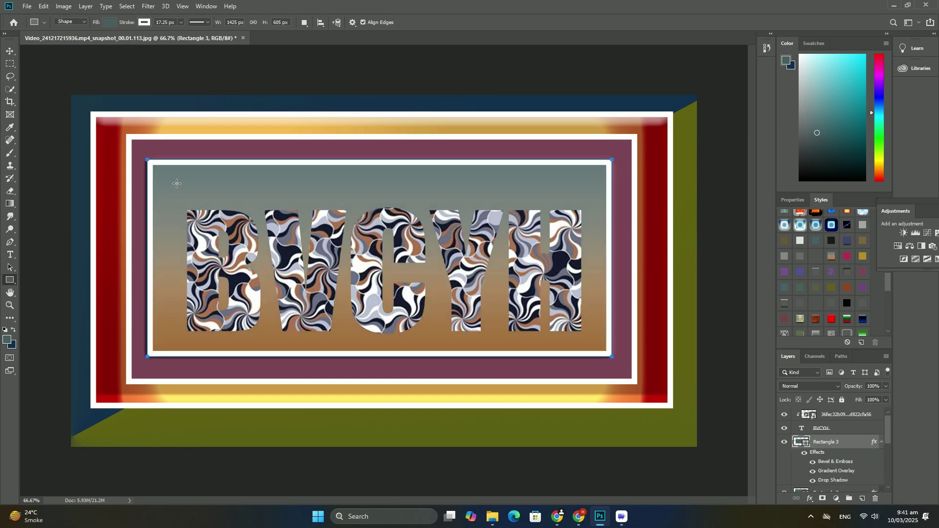